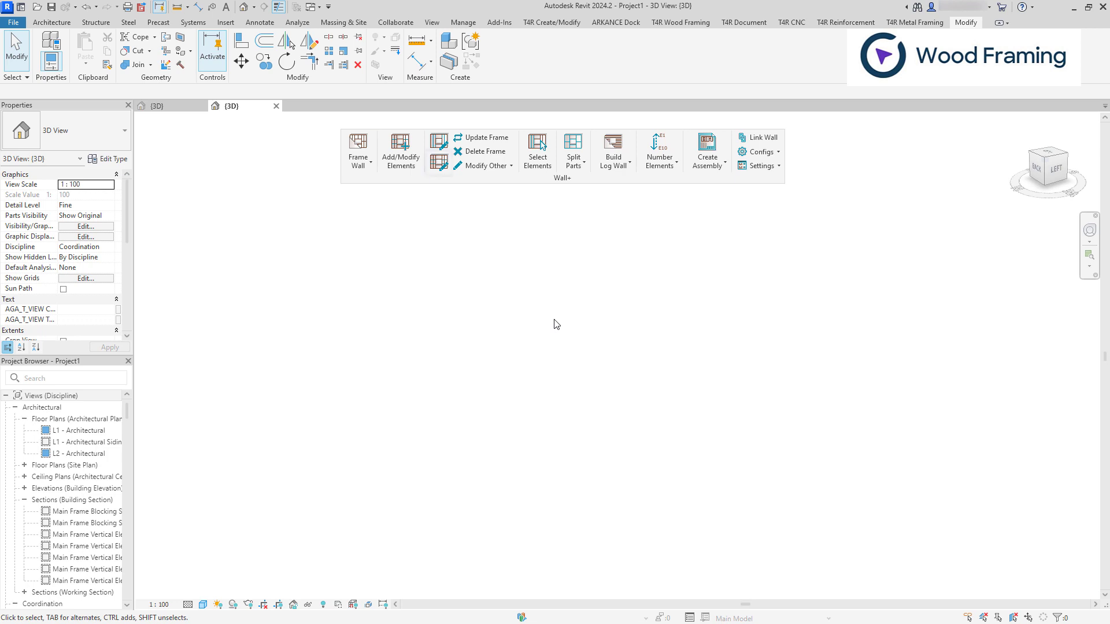
Step: Align the window wall's studs with the main frame by picking one of its studs
left_click(442, 163)
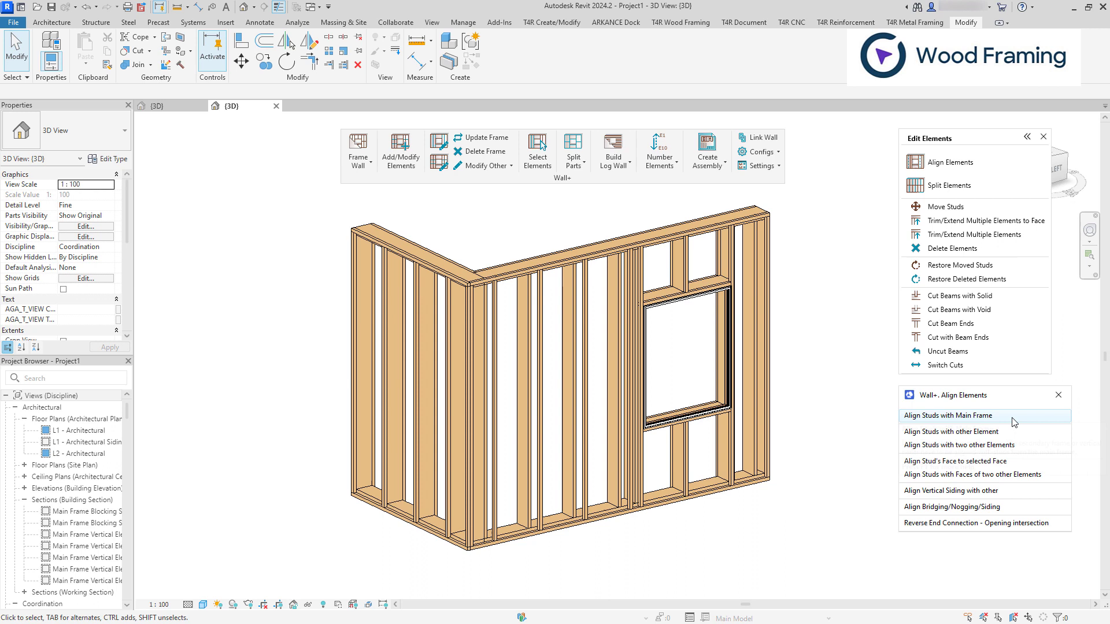
left_click(1012, 419)
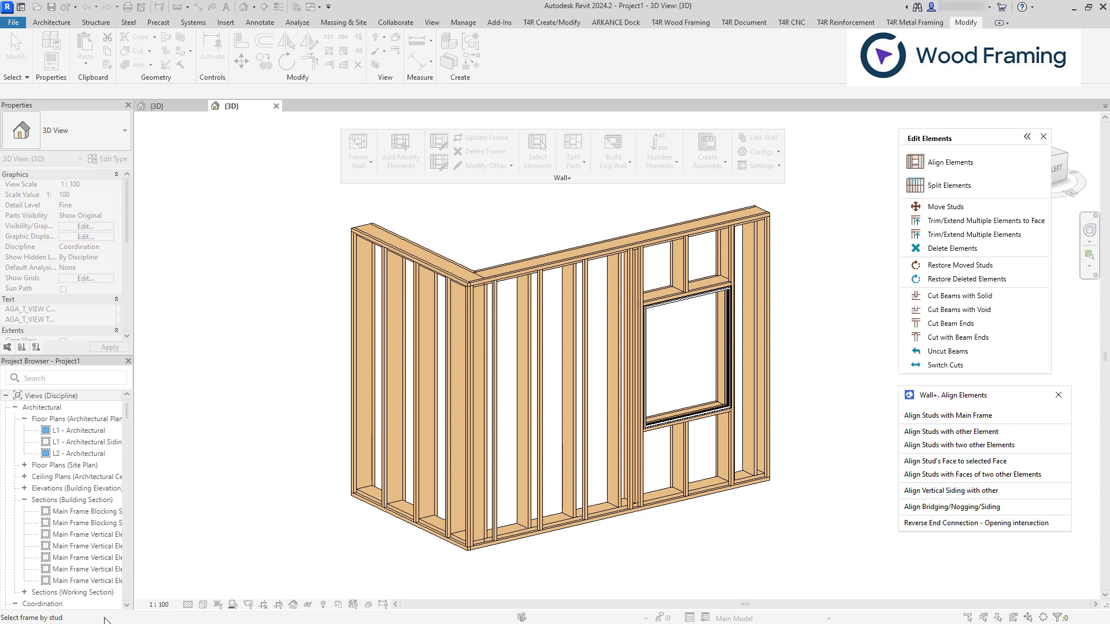
left_click(547, 438)
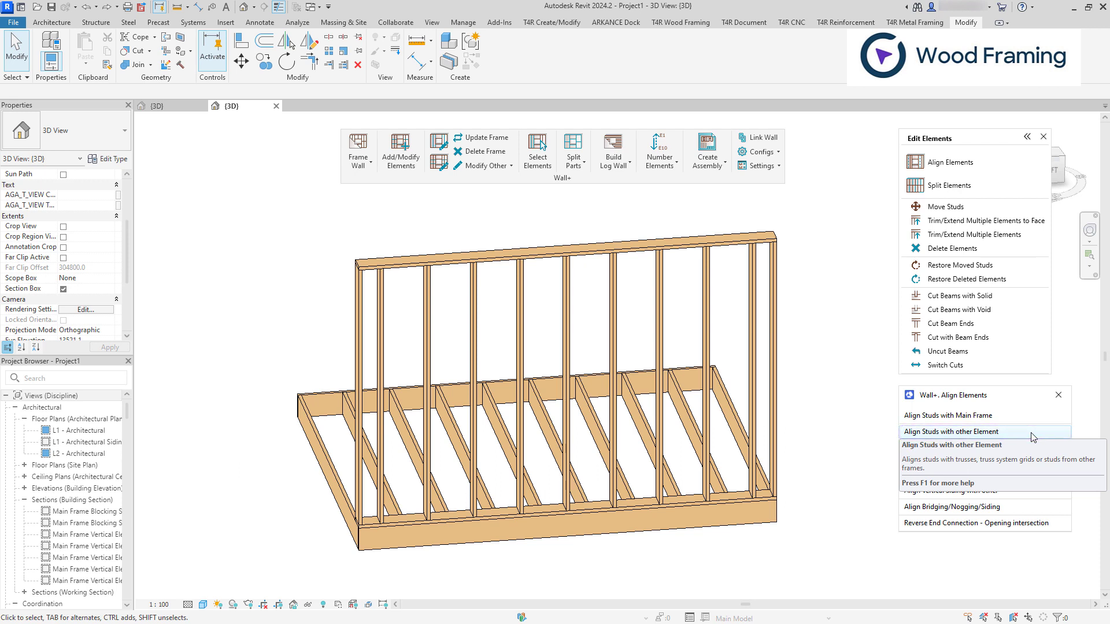
Step: Line the wall studs up with the picked floor joist using Align Studs with other Element
left_click(1031, 432)
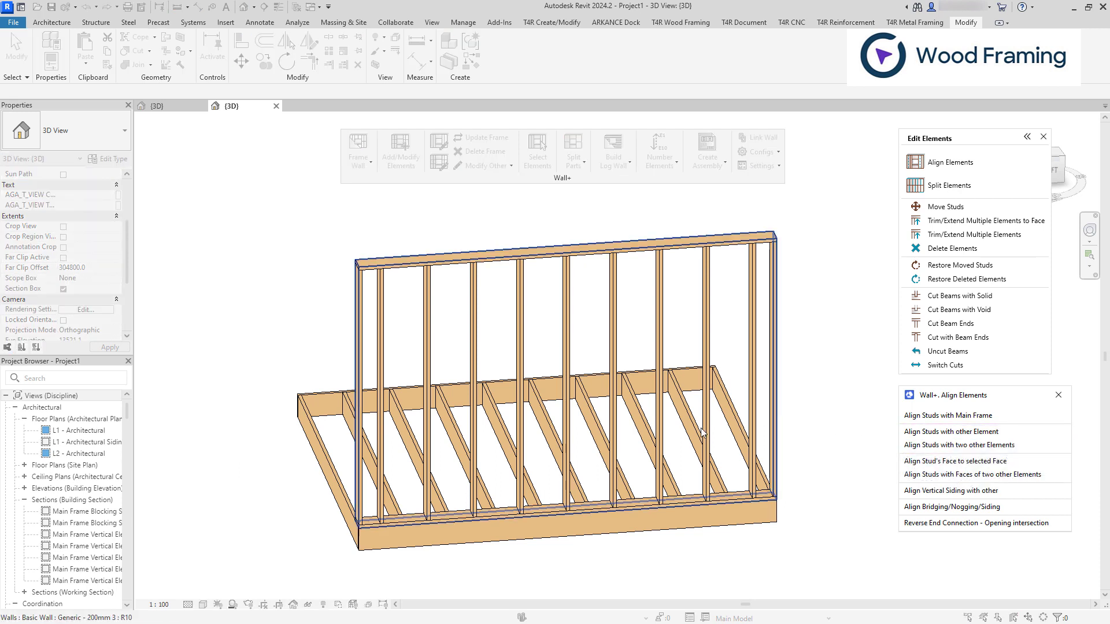
left_click(564, 426)
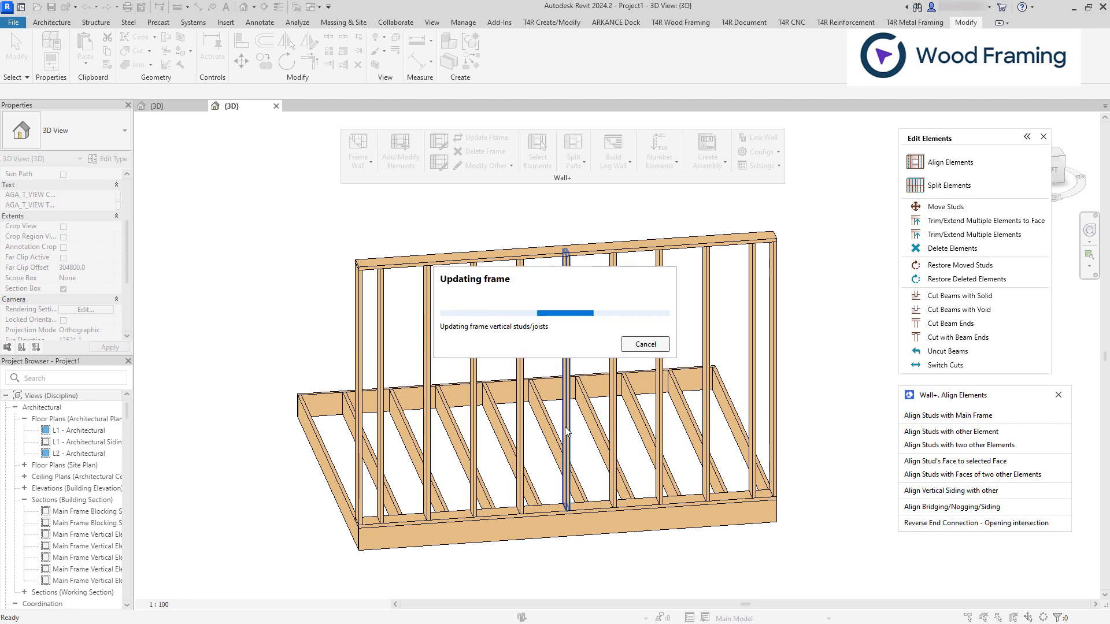
middle_click_drag(564, 426, 639, 438, "shift")
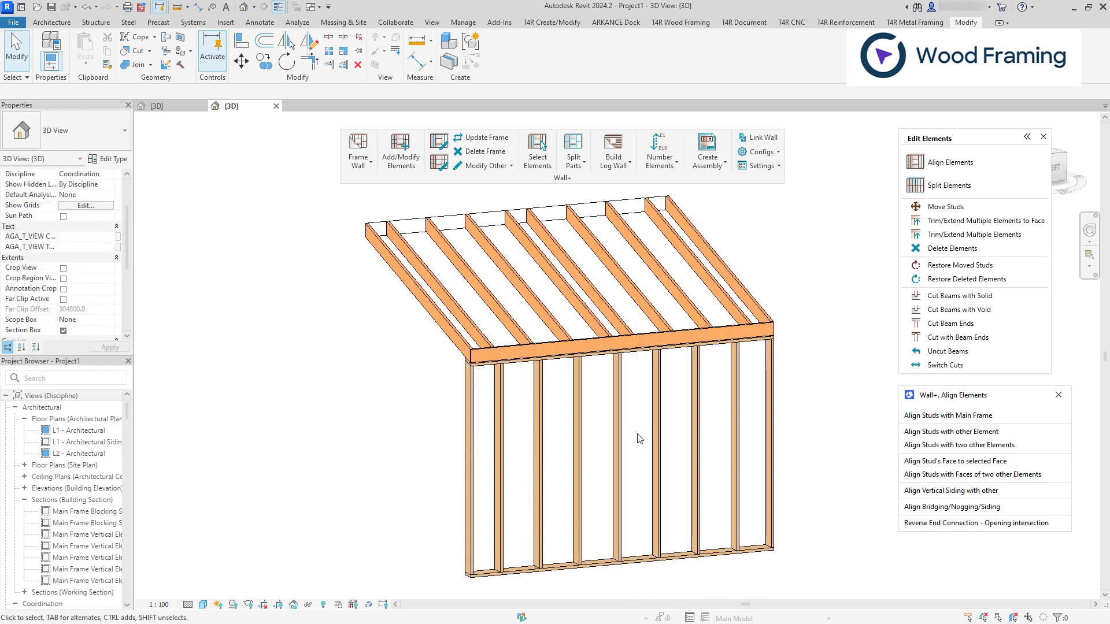
Step: Align a wall stud with the two adjacent roof joists chosen as references
left_click(1042, 456)
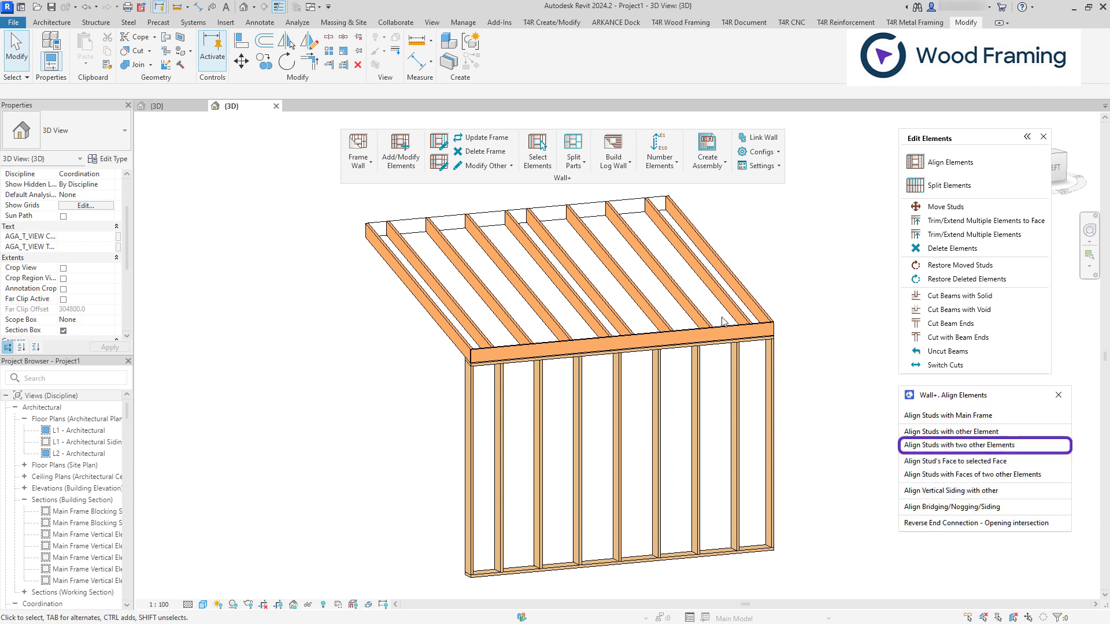
left_click(584, 320)
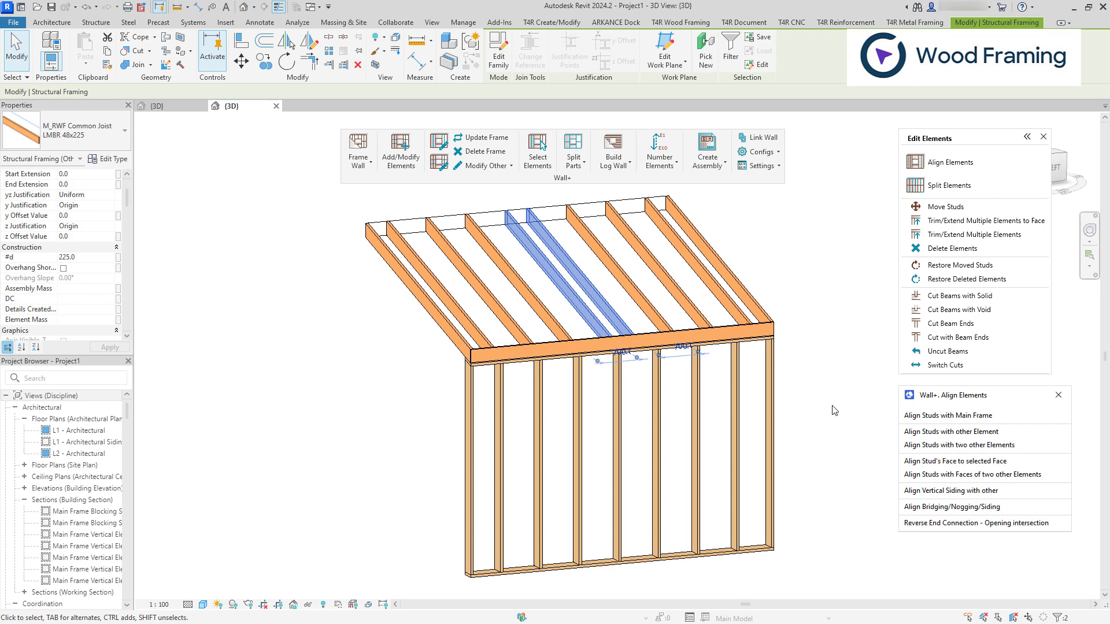
key("Escape")
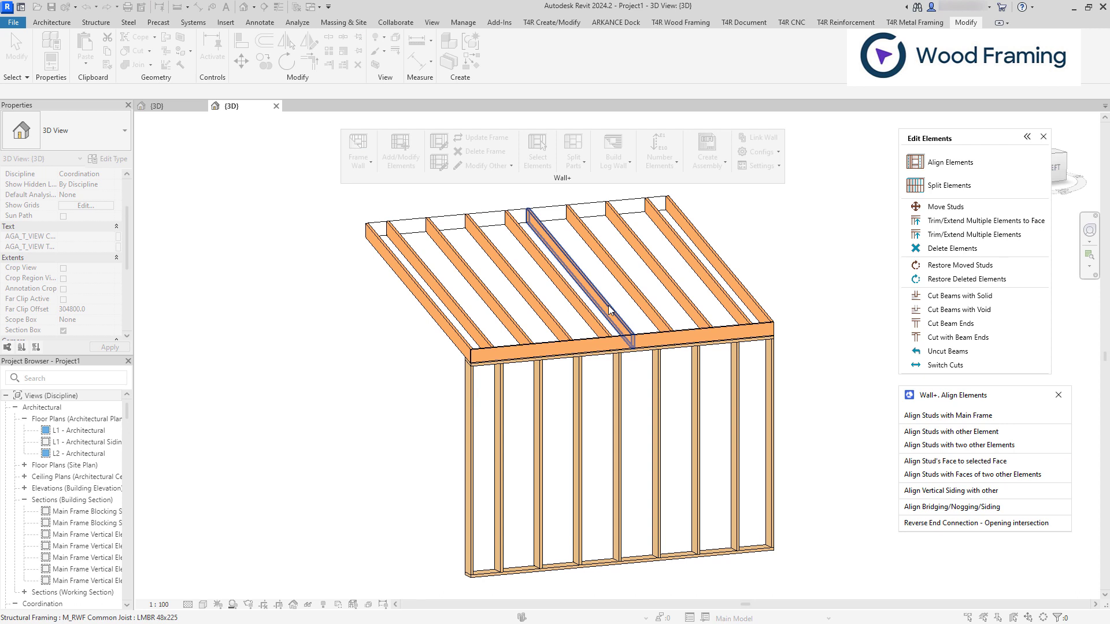
left_click(623, 412)
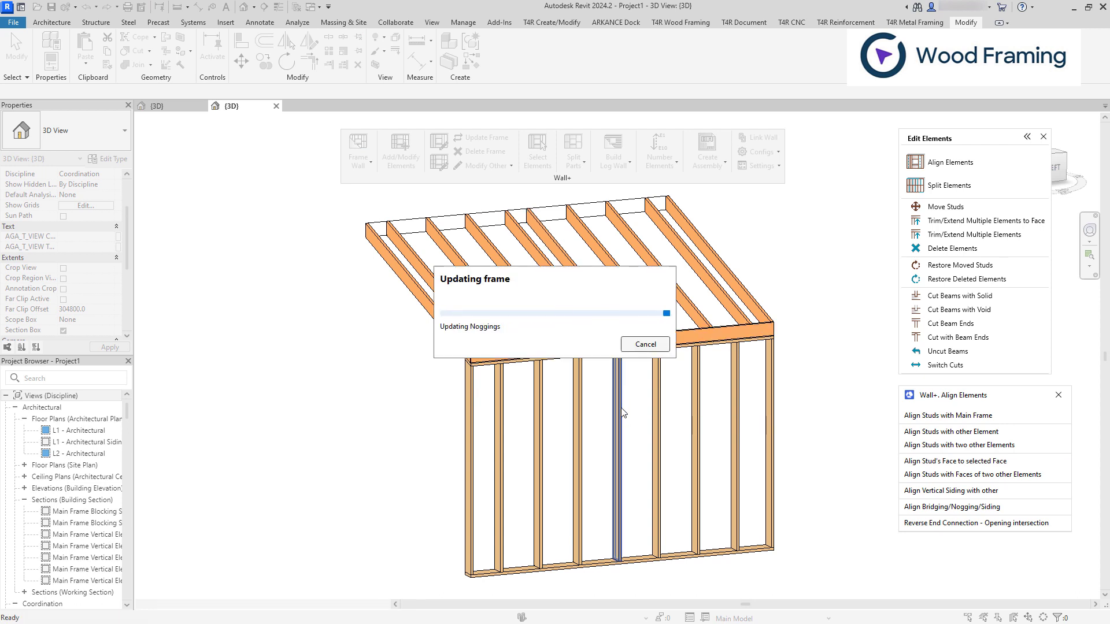
mouse_move(622, 412)
middle_mouse_down("shift")
mouse_move(597, 476)
mouse_move(570, 391)
mouse_move(626, 388)
mouse_move(640, 419)
middle_mouse_up("shift")
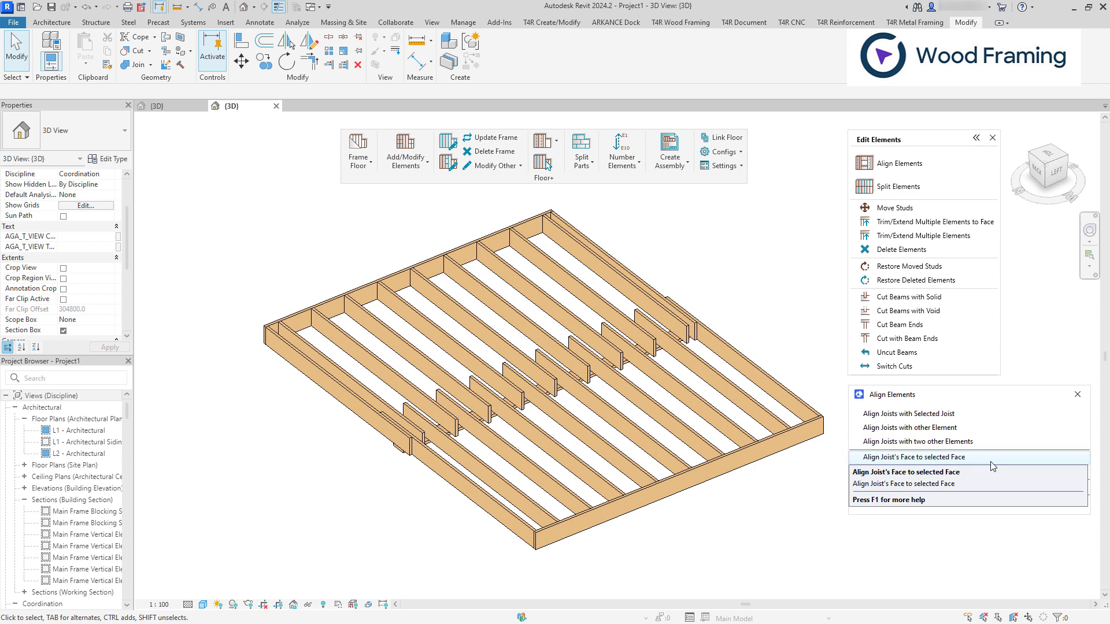
Step: Realign the floor joists to the picked joist face with Align Joist's Face to selected Face
left_click(990, 459)
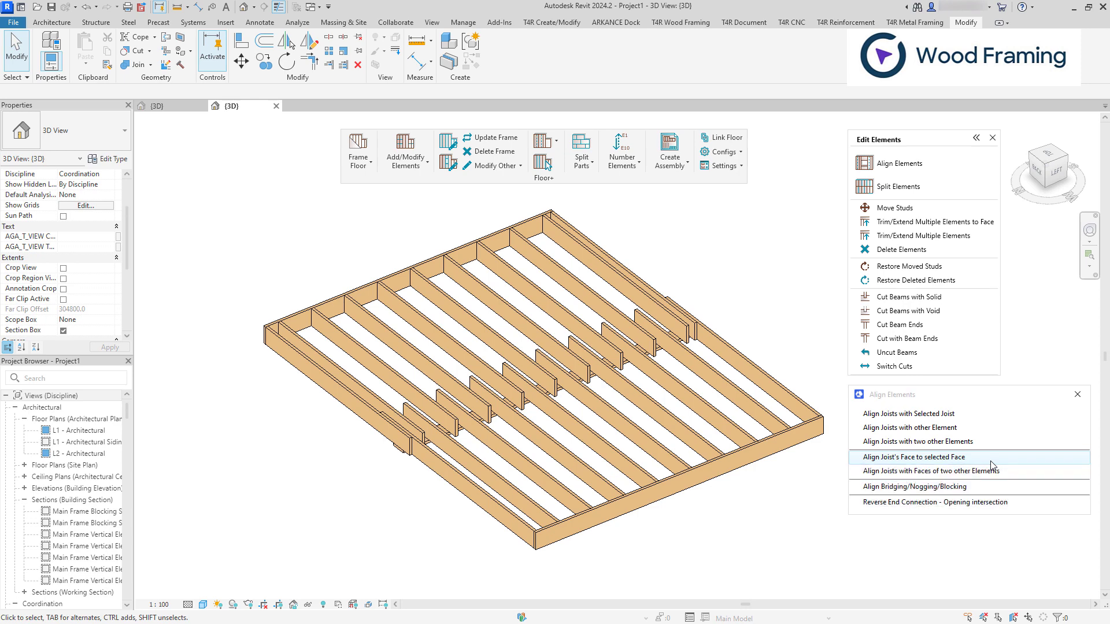
scroll(622, 386, "up", 5)
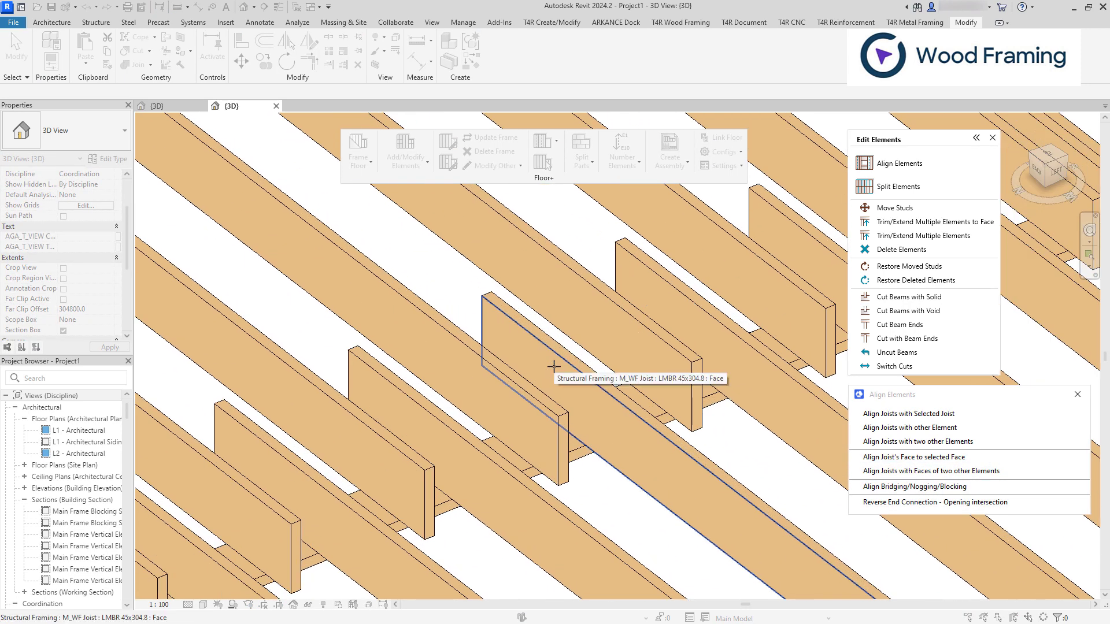
left_click(514, 371)
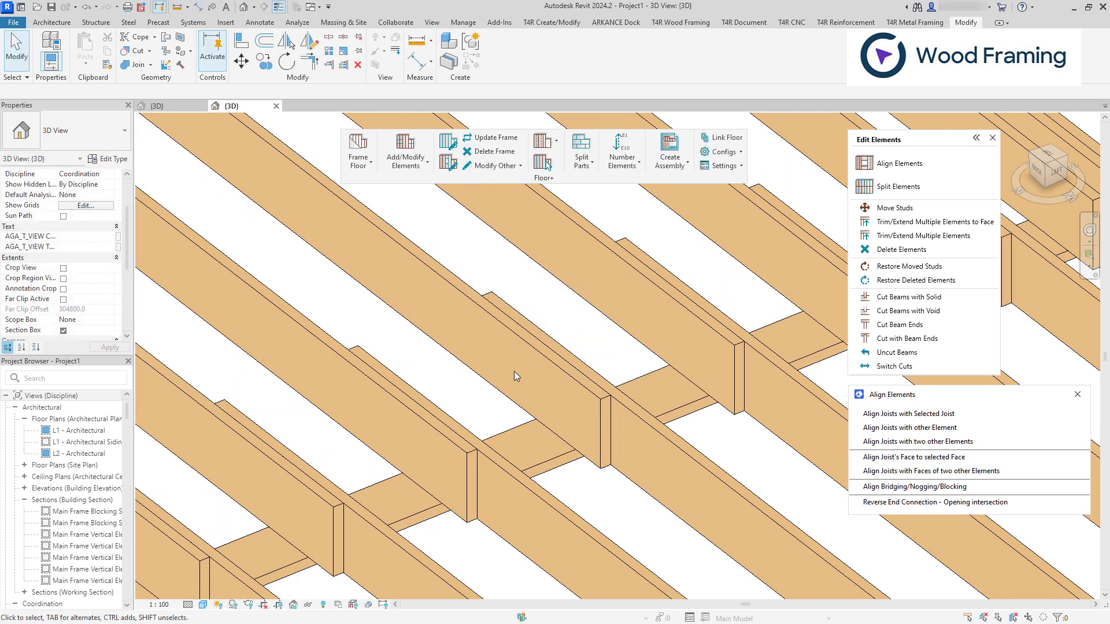
scroll(515, 371, "down", 5)
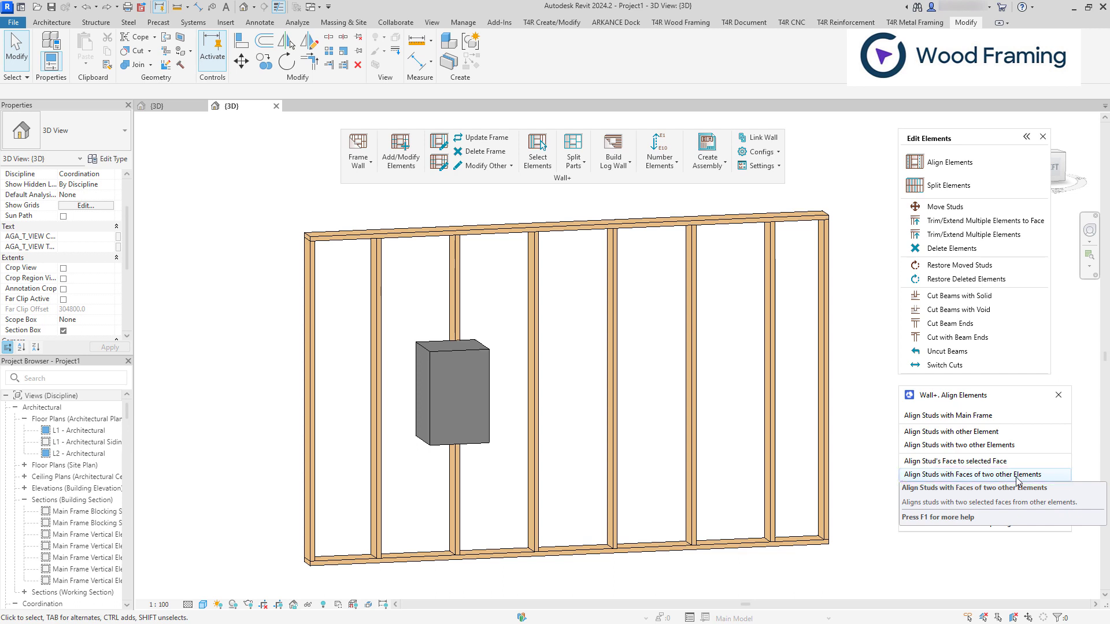
Step: Align the studs flush with the grey box's left and right faces, then select them to verify
left_click(483, 442)
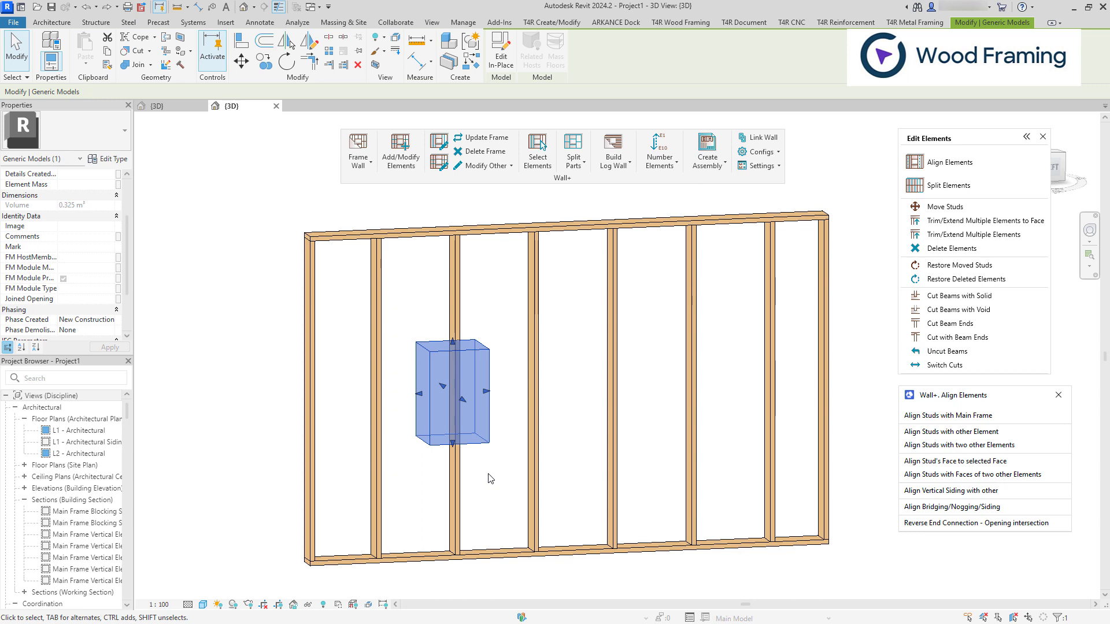
left_click(490, 478)
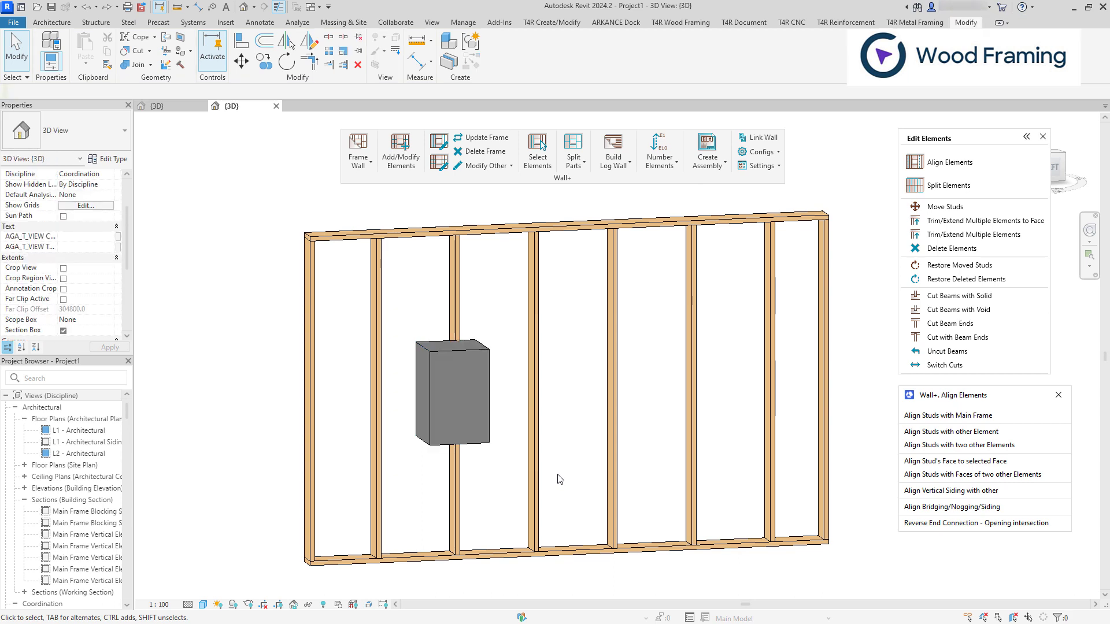
left_click(1020, 479)
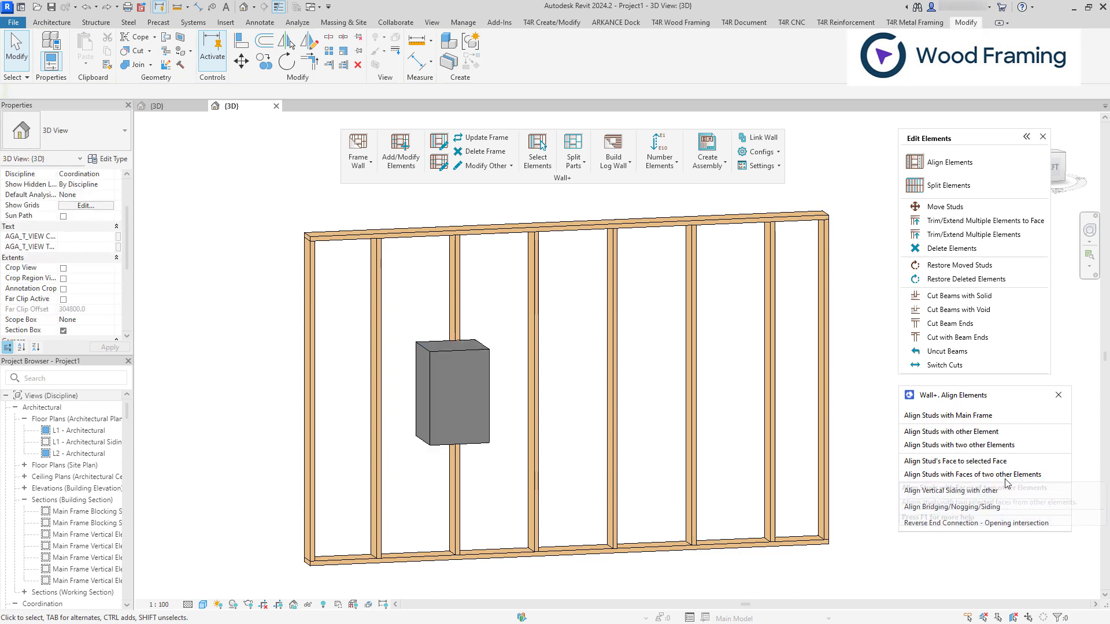
left_click(426, 398)
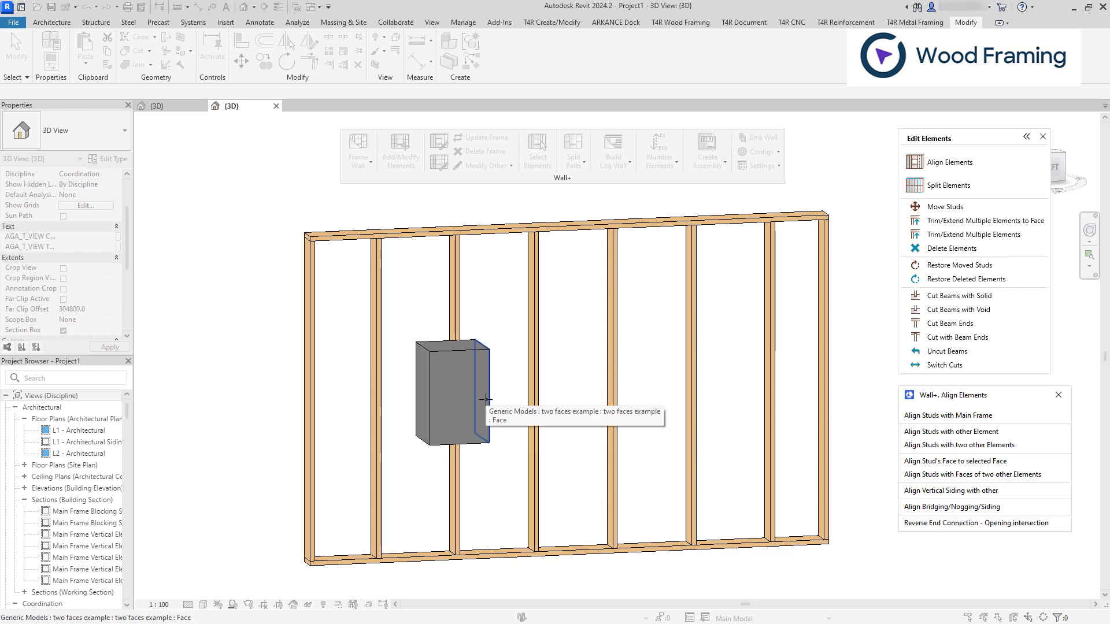
left_click(485, 399)
left_click(610, 399)
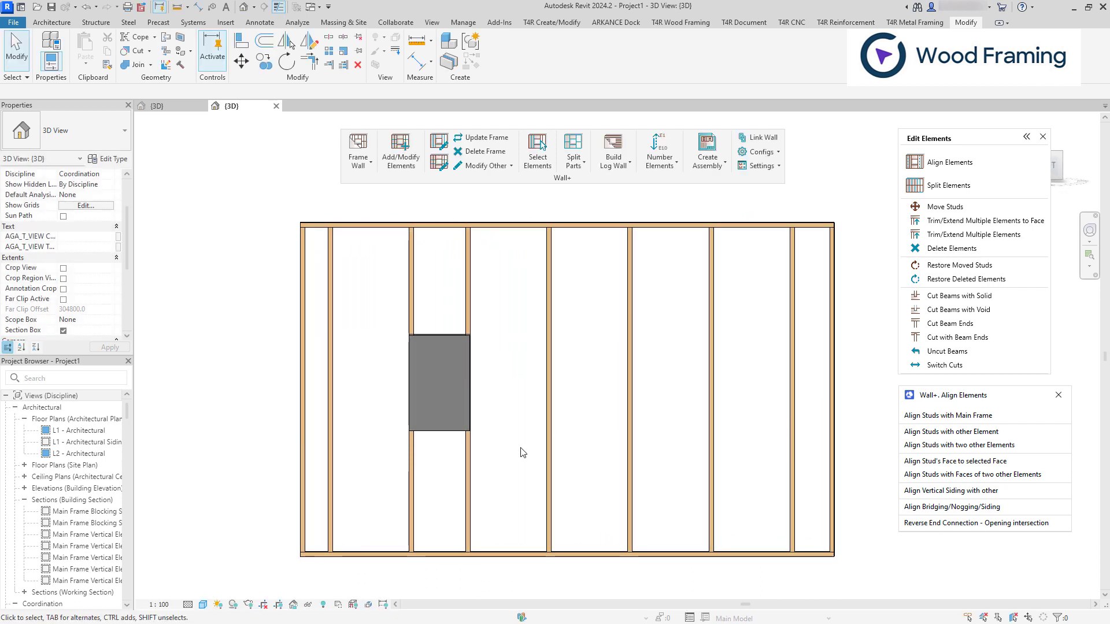
left_click_drag(497, 484, 380, 488)
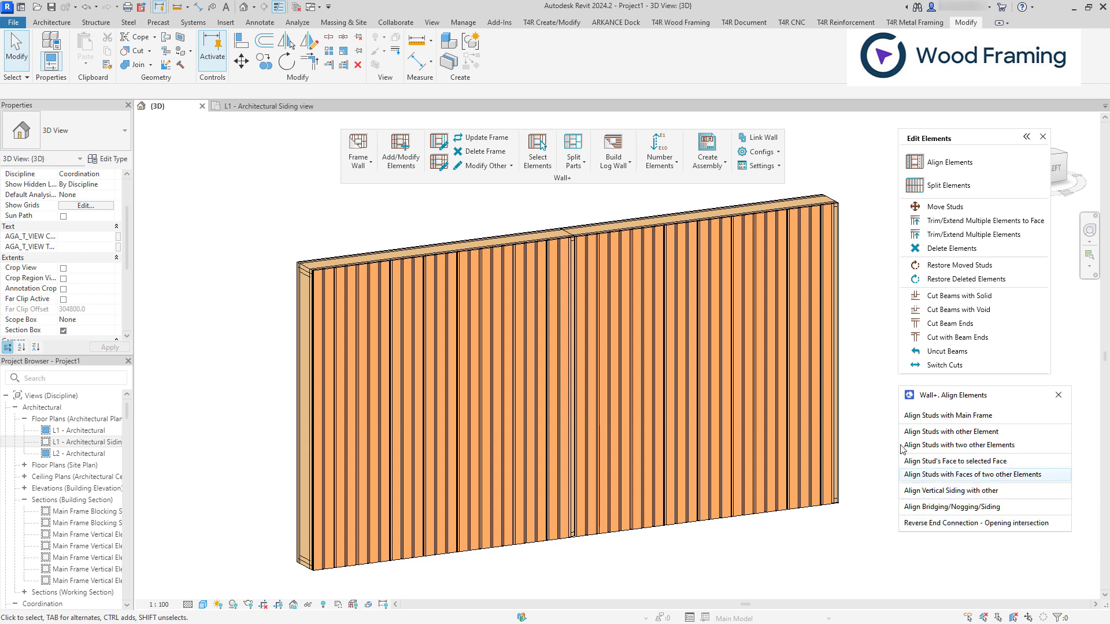
Step: In the L1 - Architectural Siding plan, align the misplaced vertical siding strip with its neighbours
left_click(270, 106)
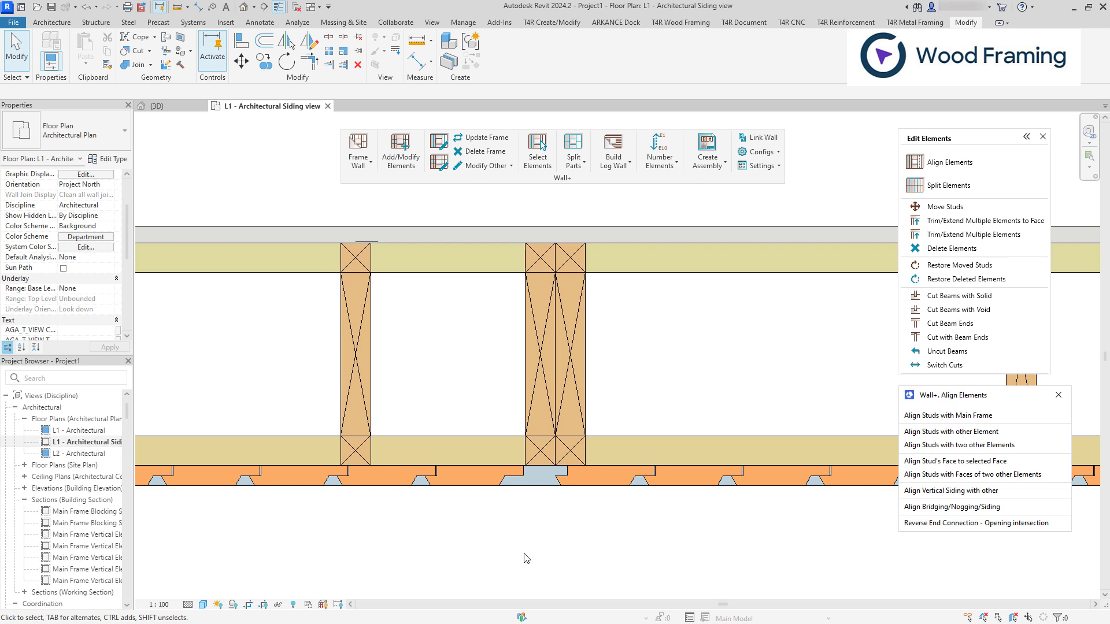
left_click(950, 490)
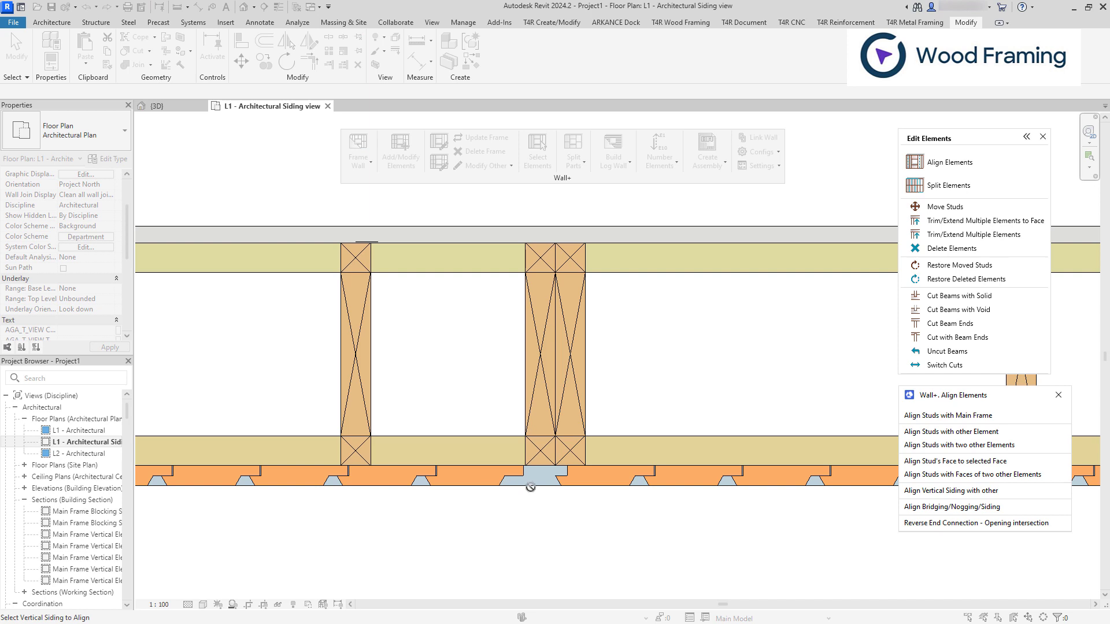
left_click(569, 492)
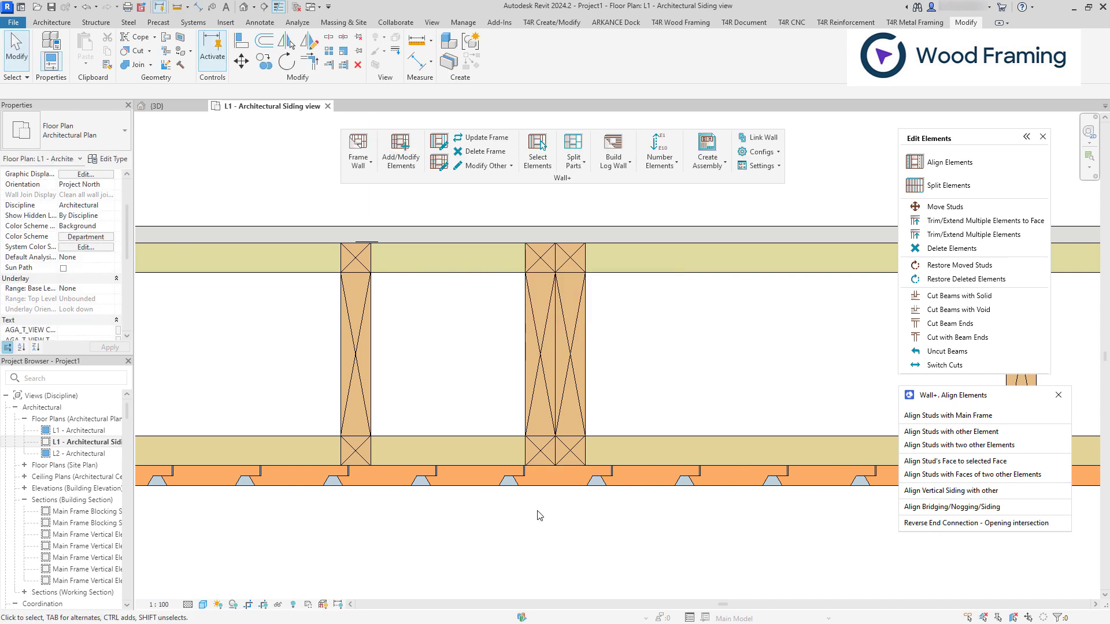
left_click(543, 492)
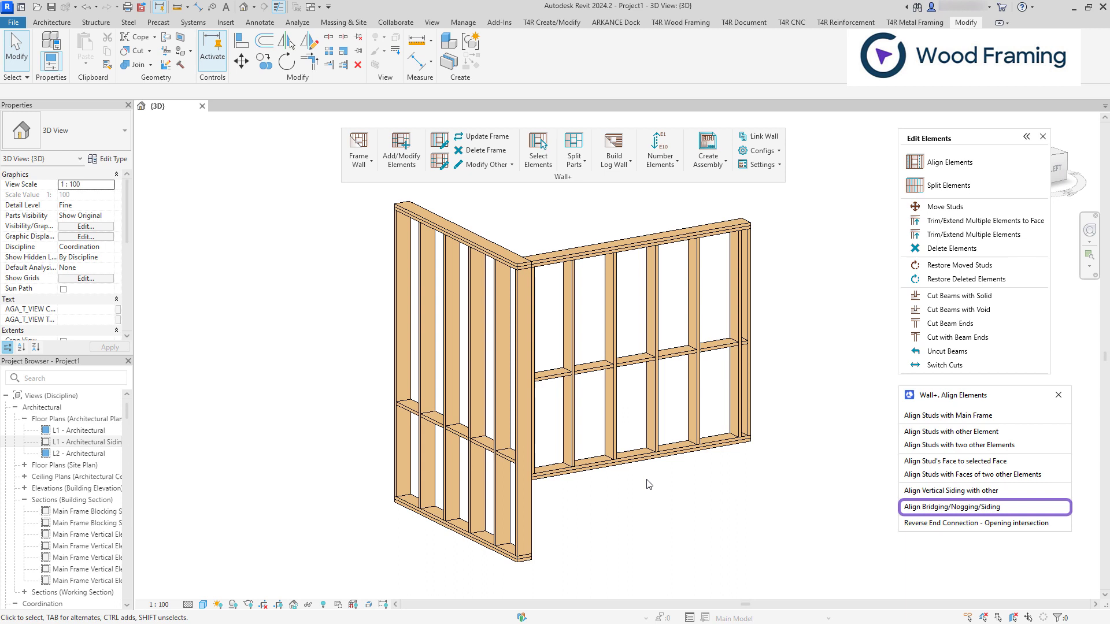
Step: Compare both walls' Base Offset, then align the left wall's nogging with the adjoining wall's
left_click(1032, 512)
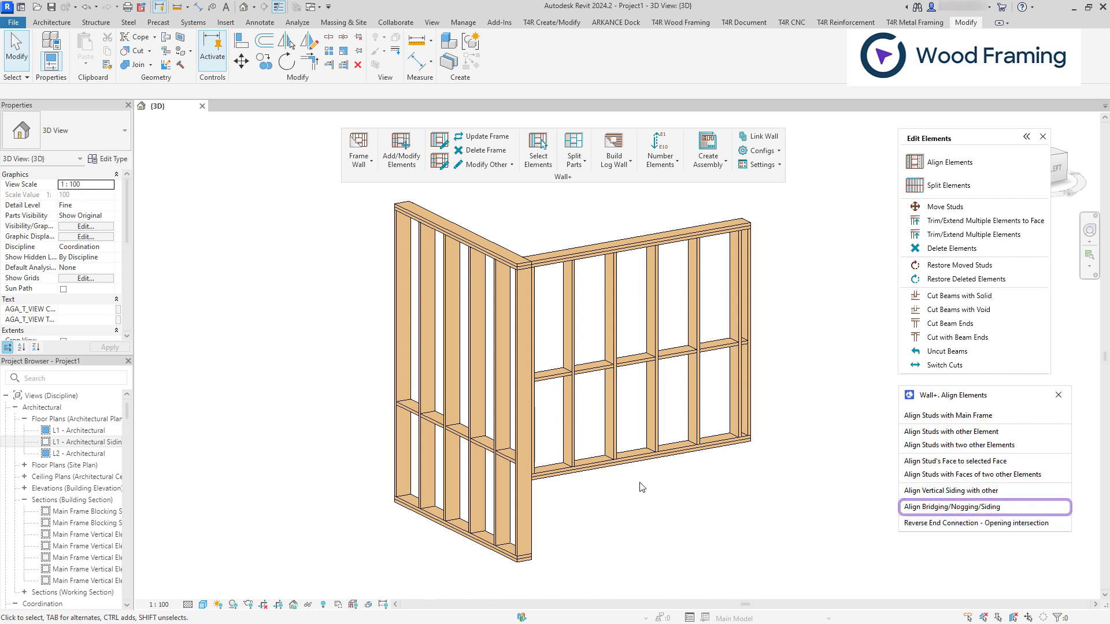
left_click(608, 476)
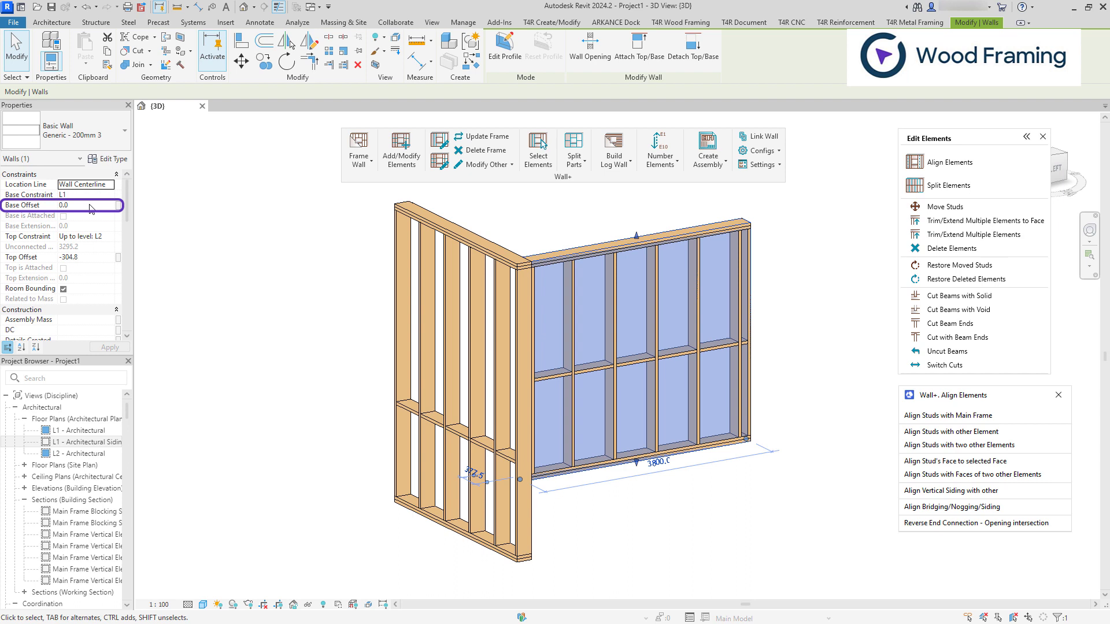
left_click(394, 251)
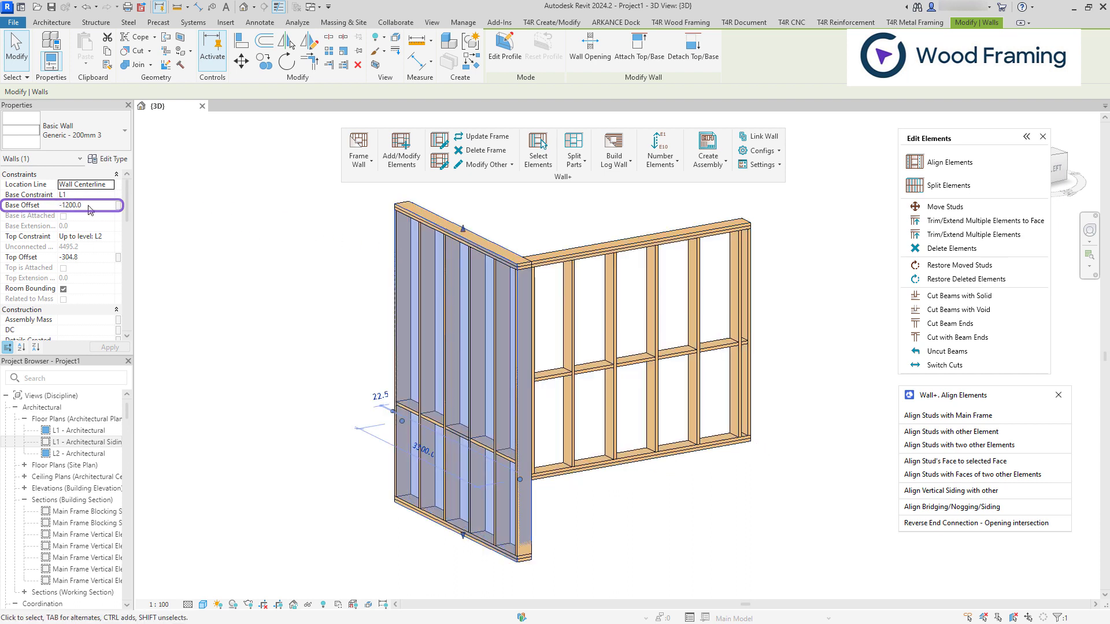
left_click(716, 501)
left_click(925, 513)
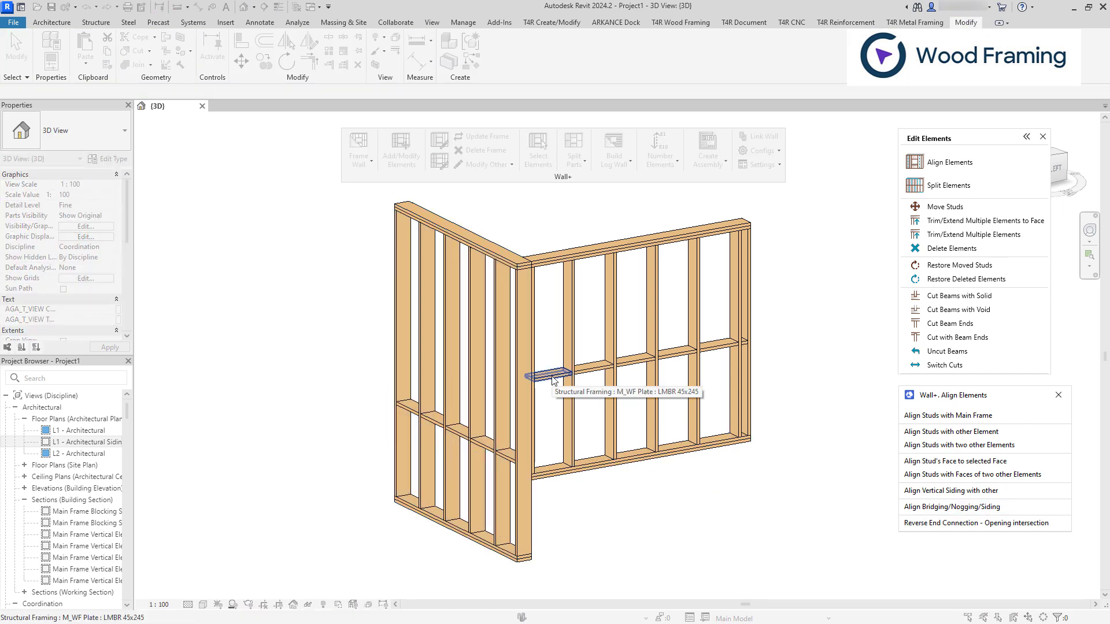
left_click(486, 447)
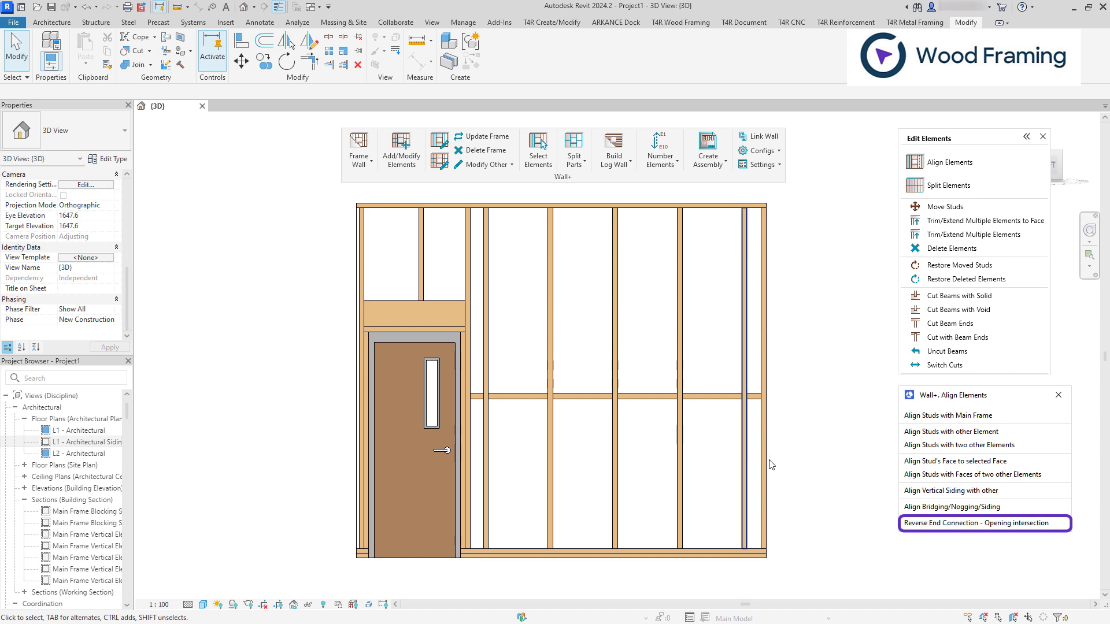
Step: Check the leftmost stud's Framing Member role, currently King Stud
left_click(362, 275)
left_click_drag(128, 230, 126, 282)
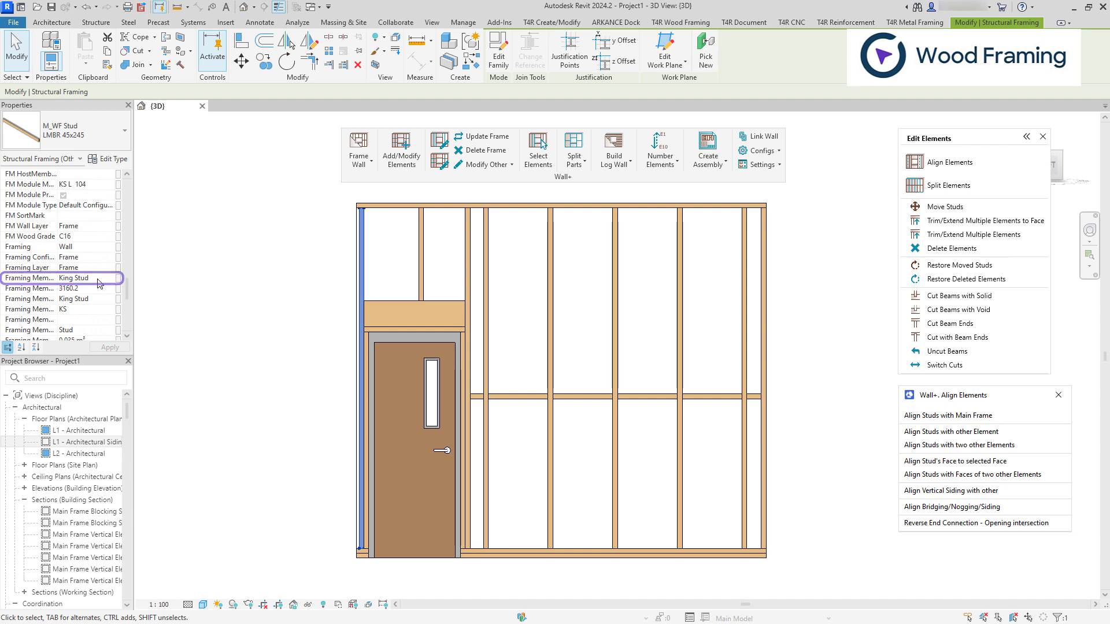
left_click(250, 292)
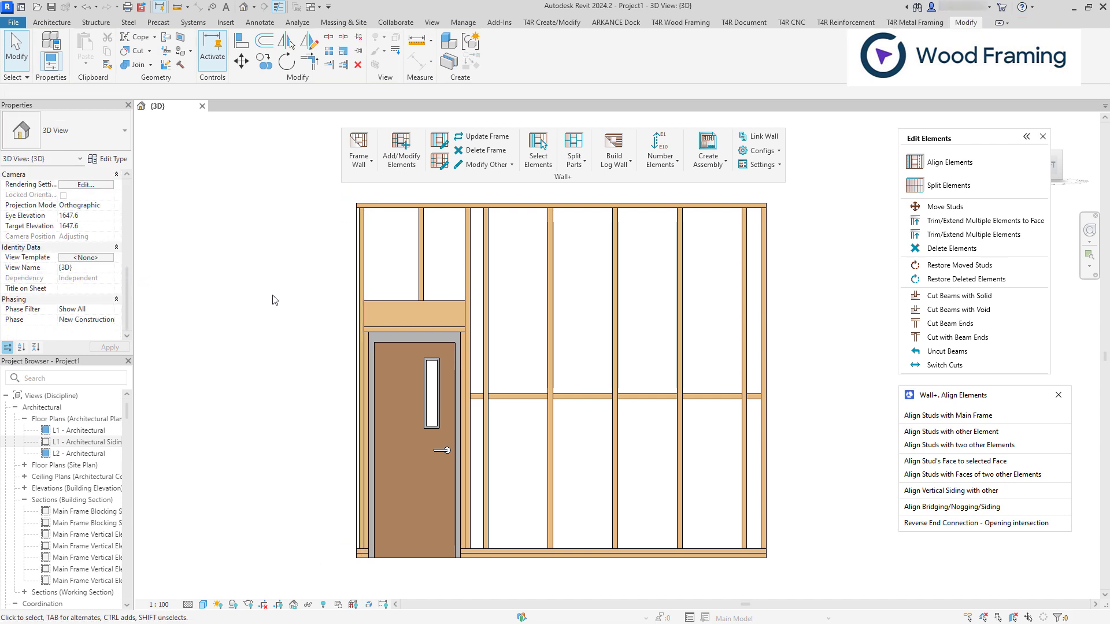
Step: Reverse the door opening's end connection and confirm the leftmost stud is now a Side Stud
left_click(992, 523)
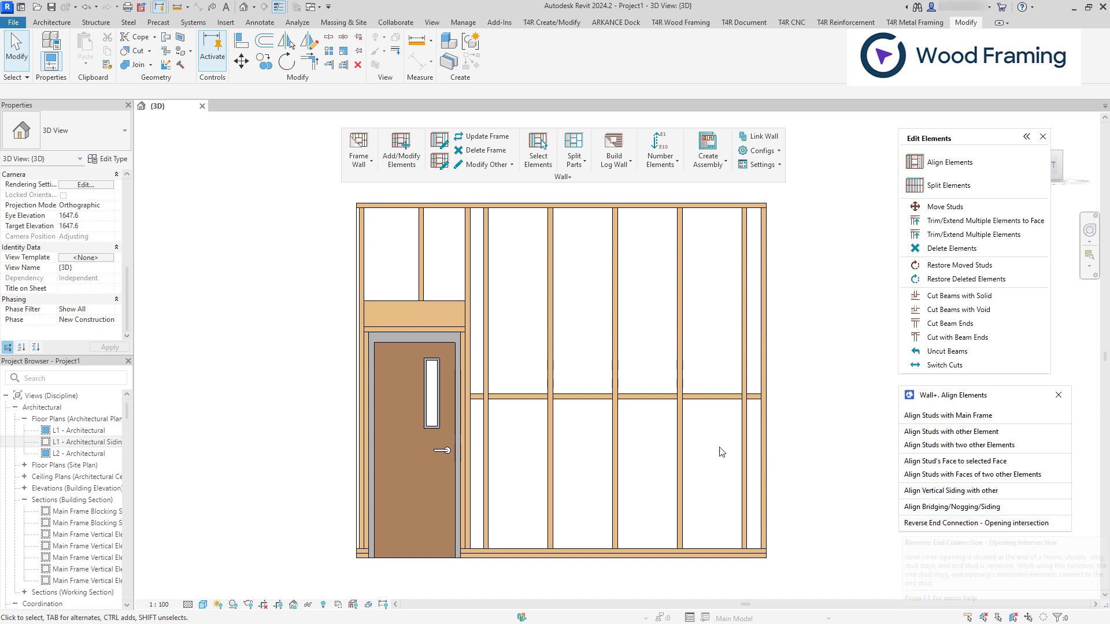
left_click(401, 365)
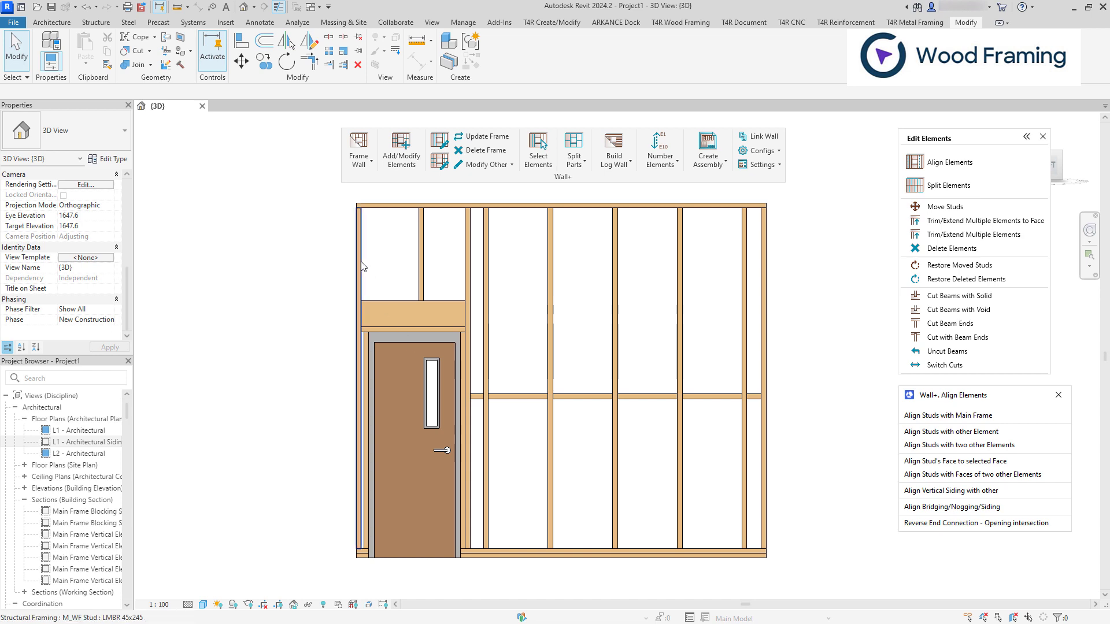
left_click(359, 277)
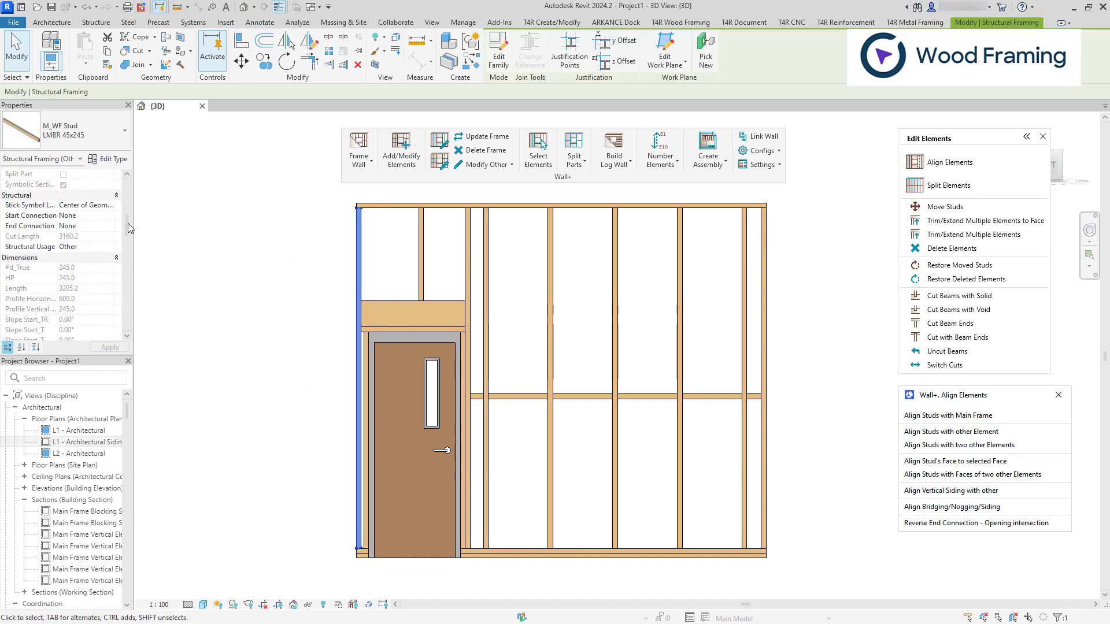
left_click_drag(127, 224, 125, 293)
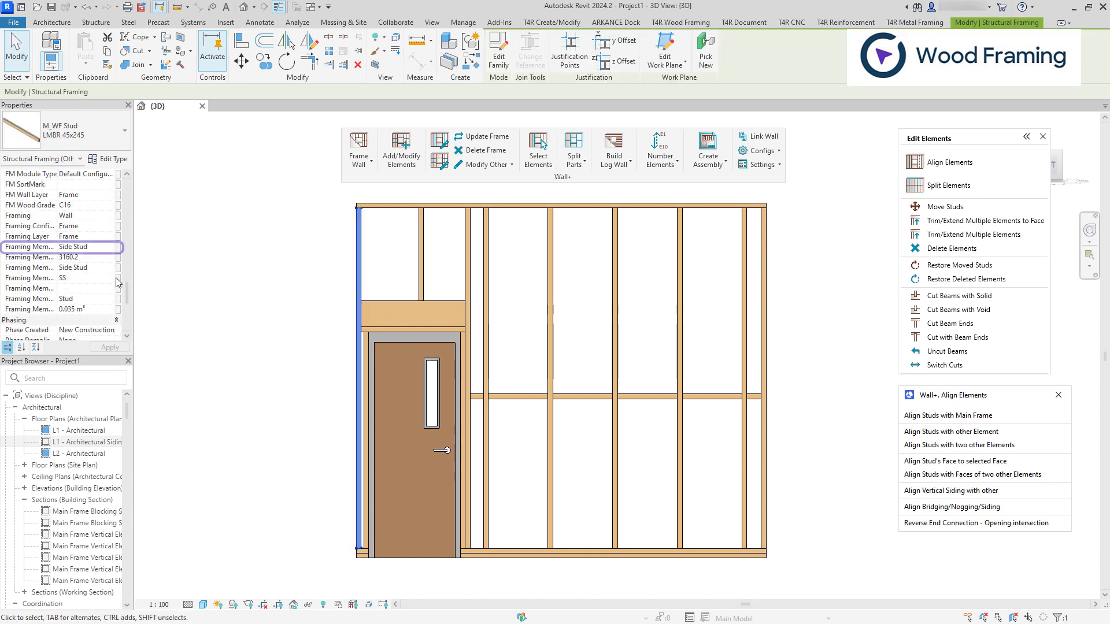